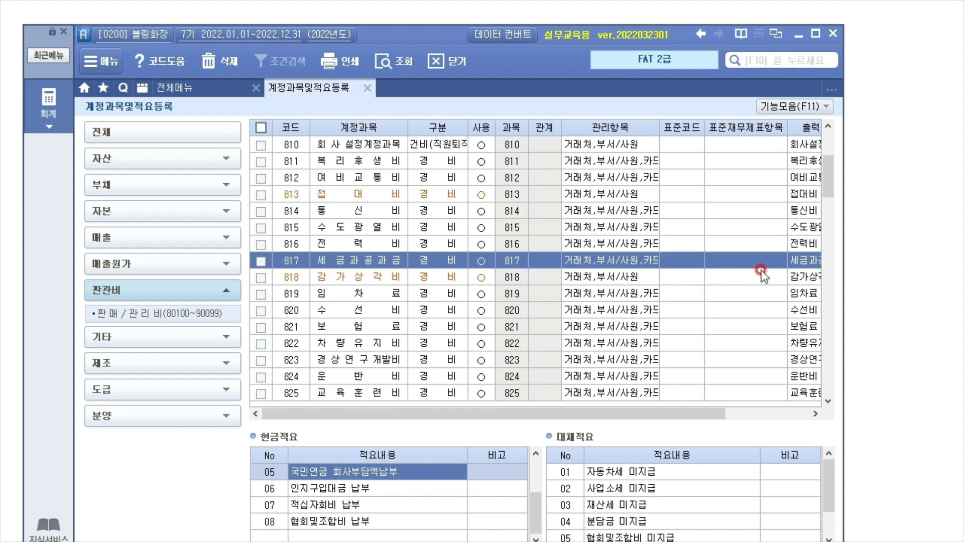
pyautogui.click(361, 260)
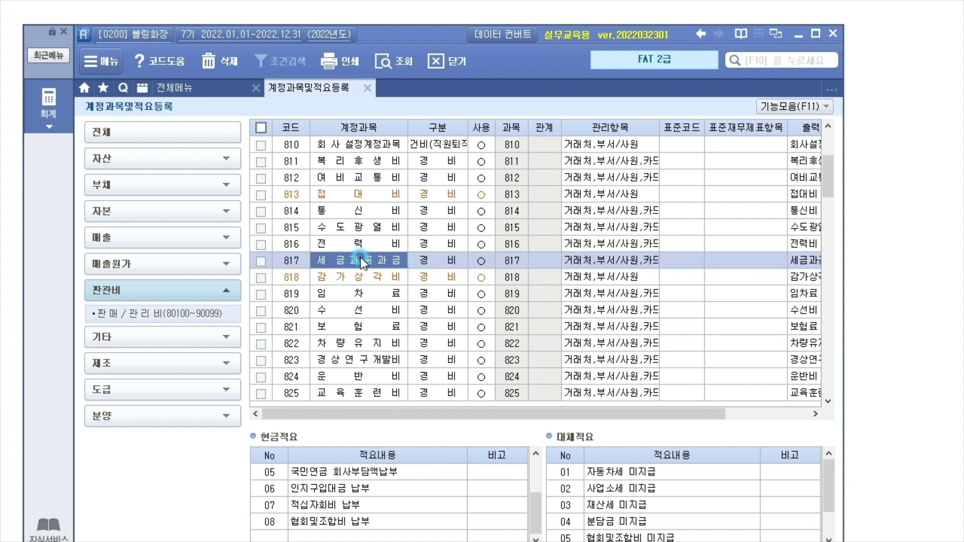
pyautogui.click(333, 485)
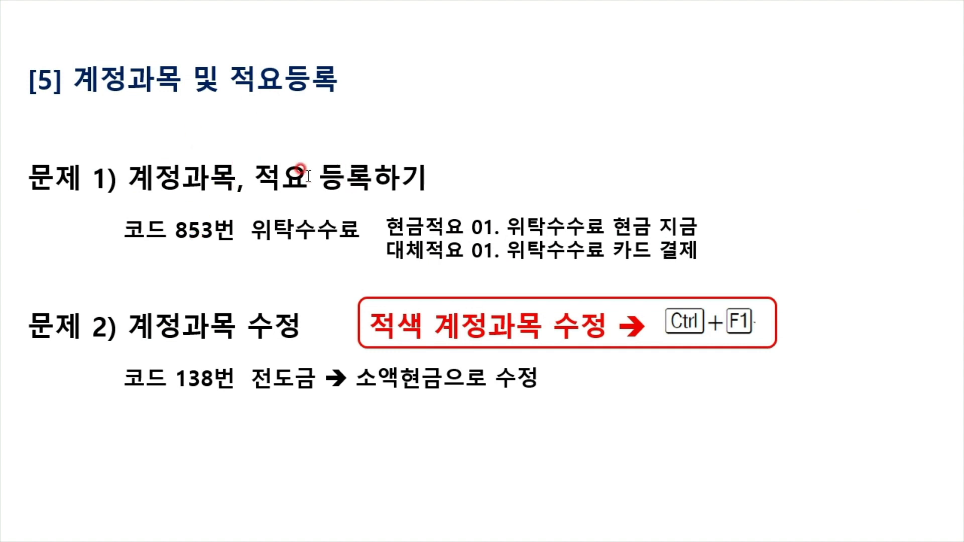
pyautogui.doubleClick(178, 231)
pyautogui.click(344, 537)
pyautogui.click(261, 207)
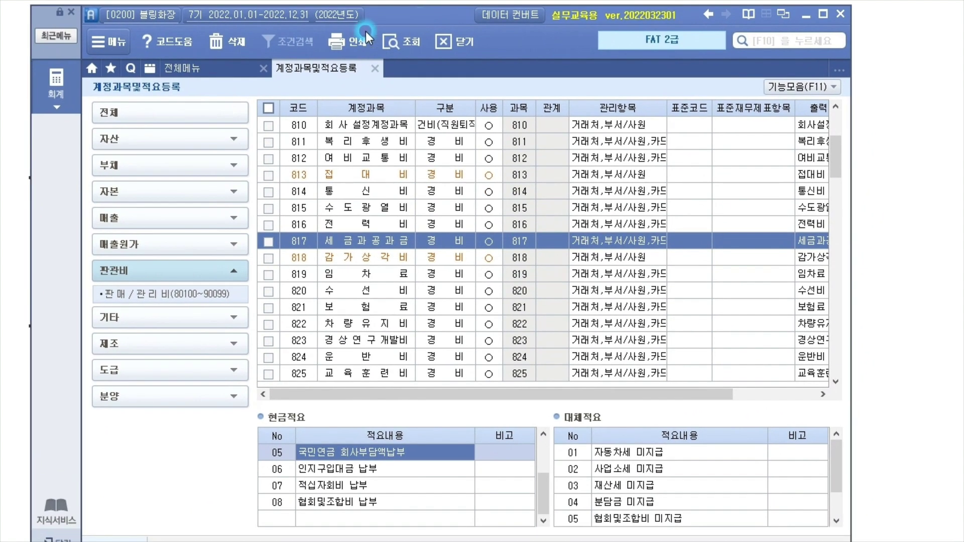
# Step: Browse the 판관비 and 기타 account groups and look through the expense accounts from code 811 to 820
pyautogui.click(308, 141)
pyautogui.click(175, 296)
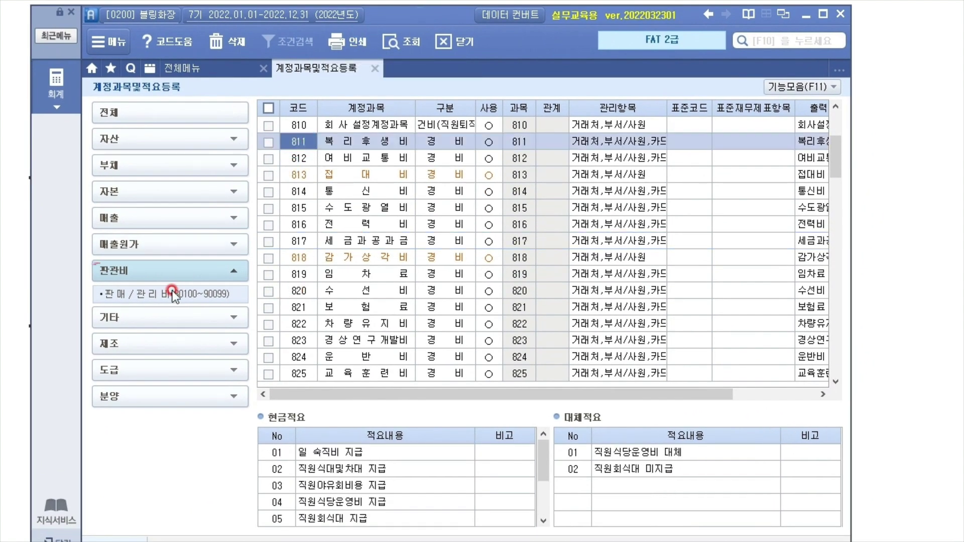
pyautogui.click(221, 322)
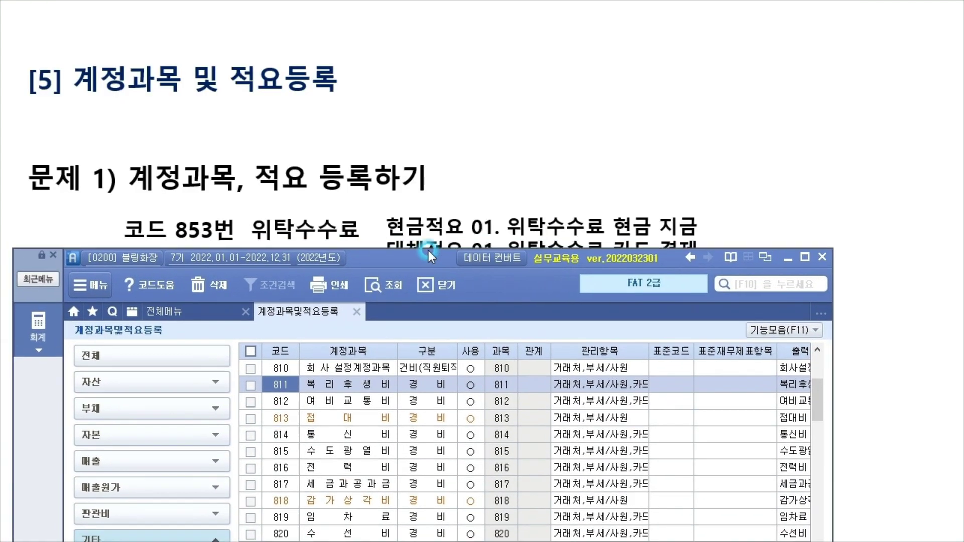
pyautogui.press('Down')
pyautogui.press('Down')
pyautogui.press('Down')
pyautogui.press('Down')
pyautogui.press('Down')
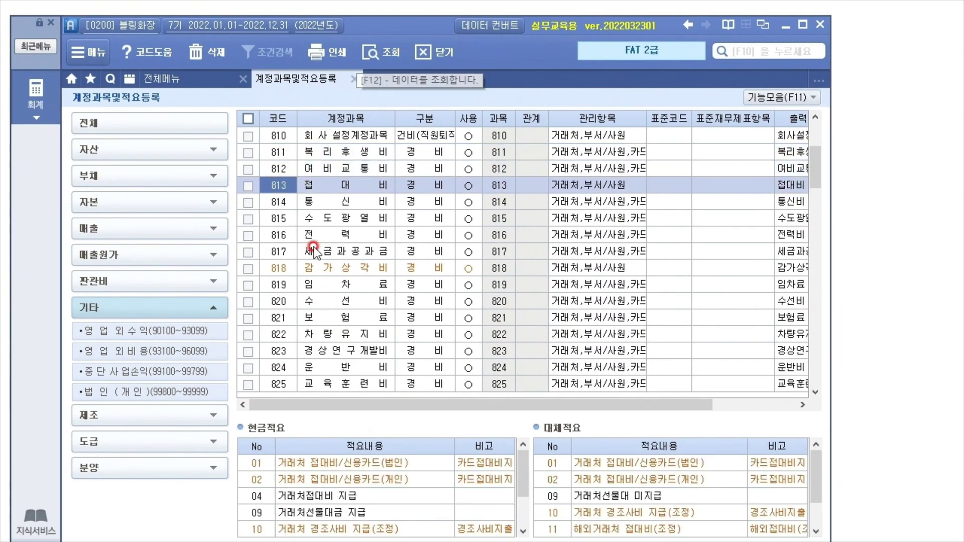
pyautogui.press('Down')
pyautogui.press('Down')
pyautogui.press('Down')
pyautogui.press('Down')
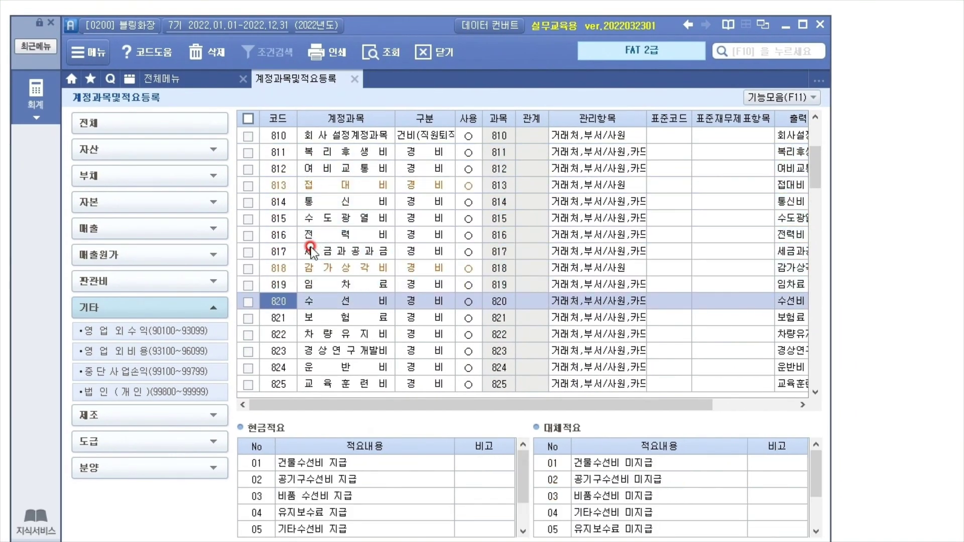
# Step: Jump to account code 853 in the account list and select its account name
pyautogui.click(279, 232)
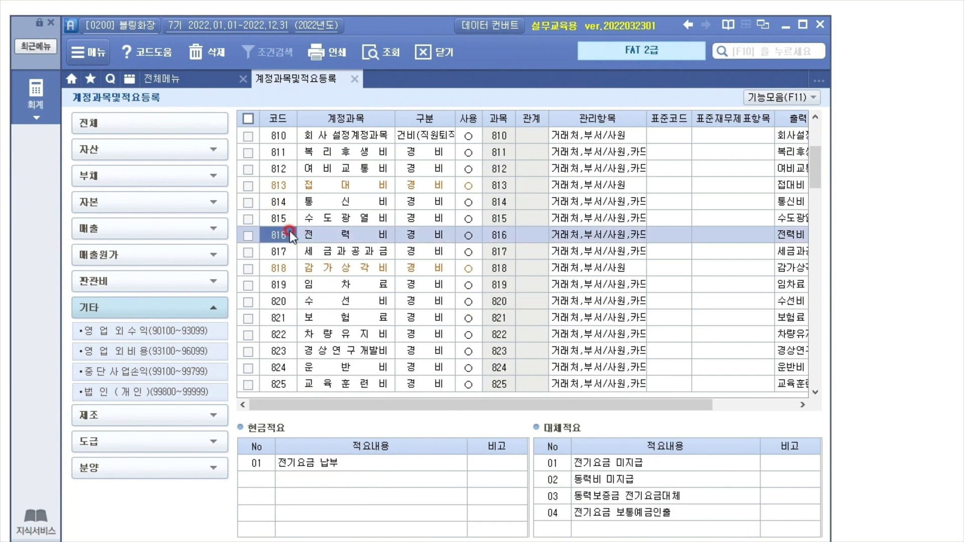
pyautogui.click(279, 237)
pyautogui.write('853')
pyautogui.press('Return')
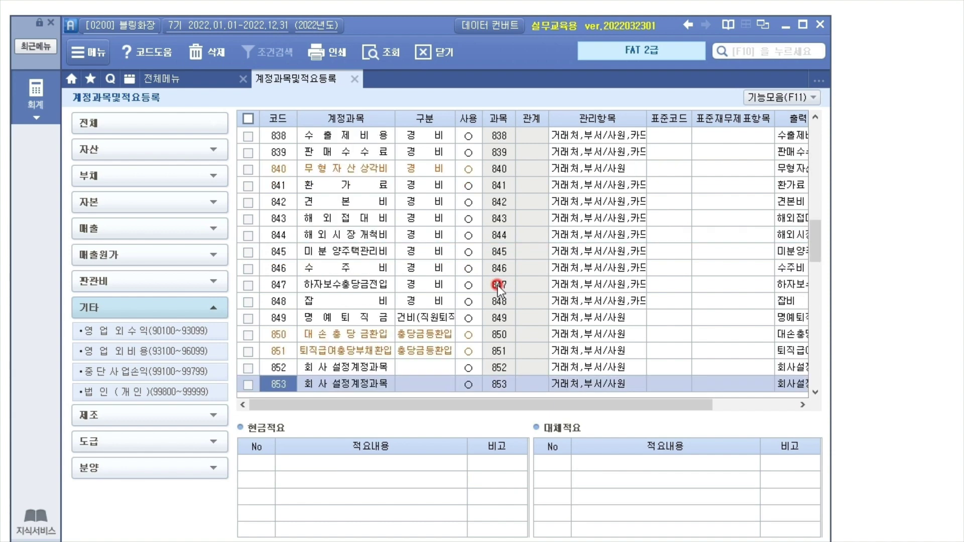
pyautogui.scroll(-3, 432, 333)
pyautogui.click(361, 237)
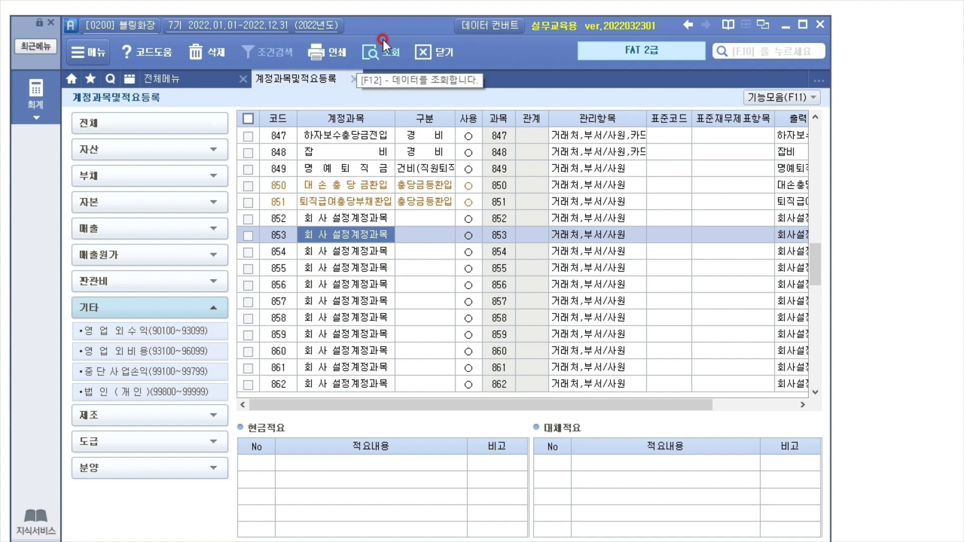
pyautogui.click(288, 237)
pyautogui.rightClick(520, 367)
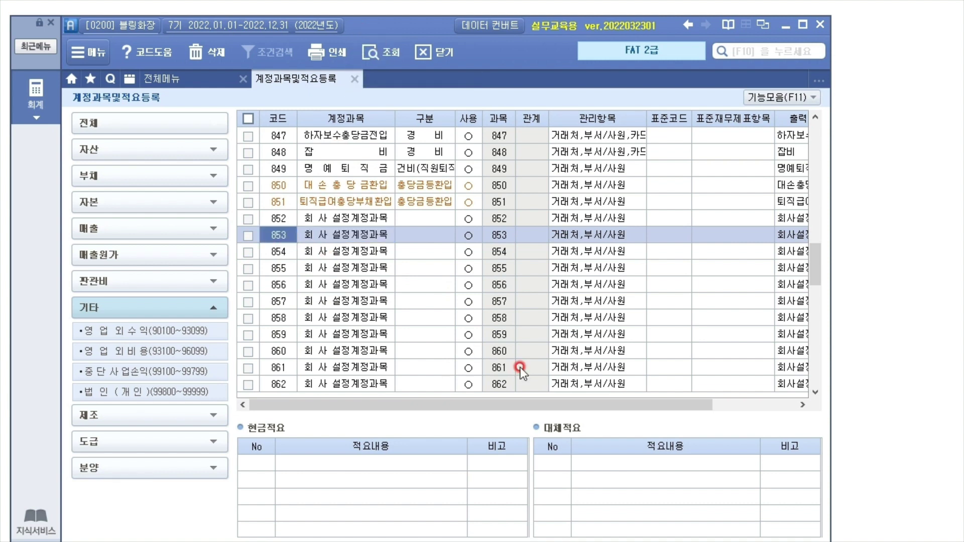
pyautogui.write('2')
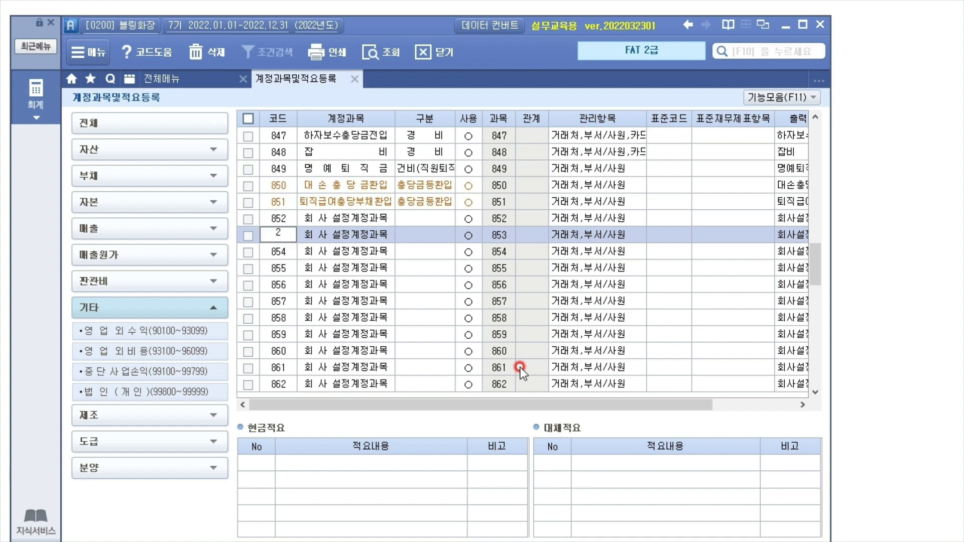
pyautogui.press('Escape')
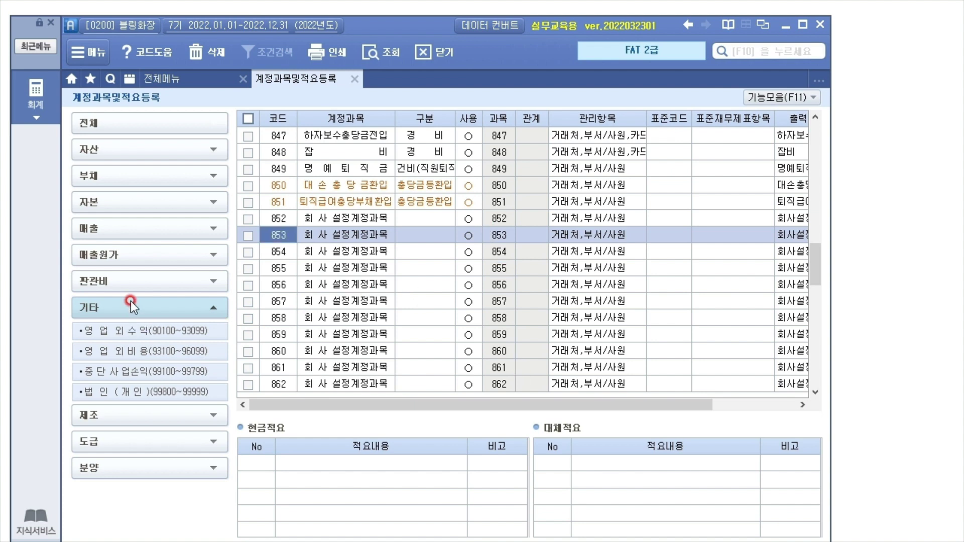
# Step: Show all accounts (전체) and look up account codes 150 and 260 by code
pyautogui.click(133, 284)
pyautogui.click(146, 122)
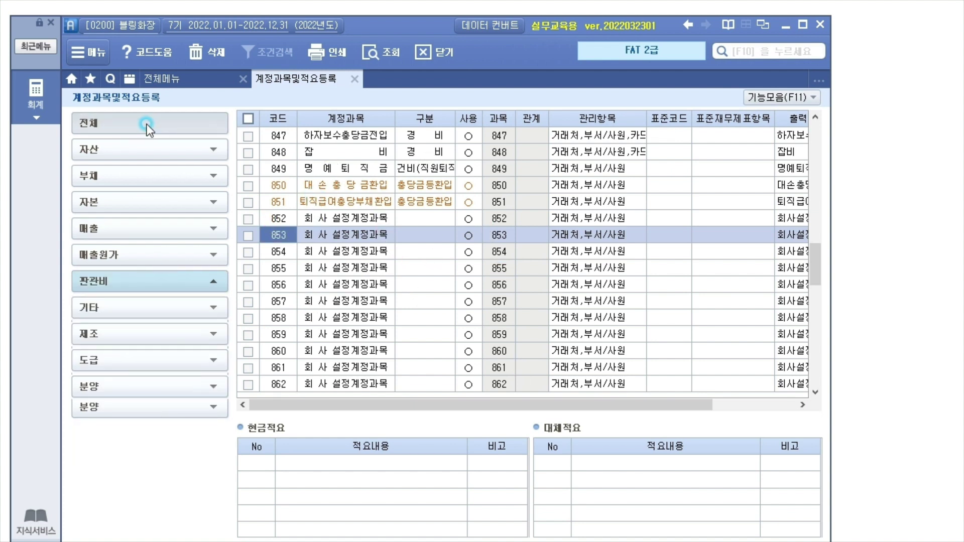
pyautogui.click(279, 220)
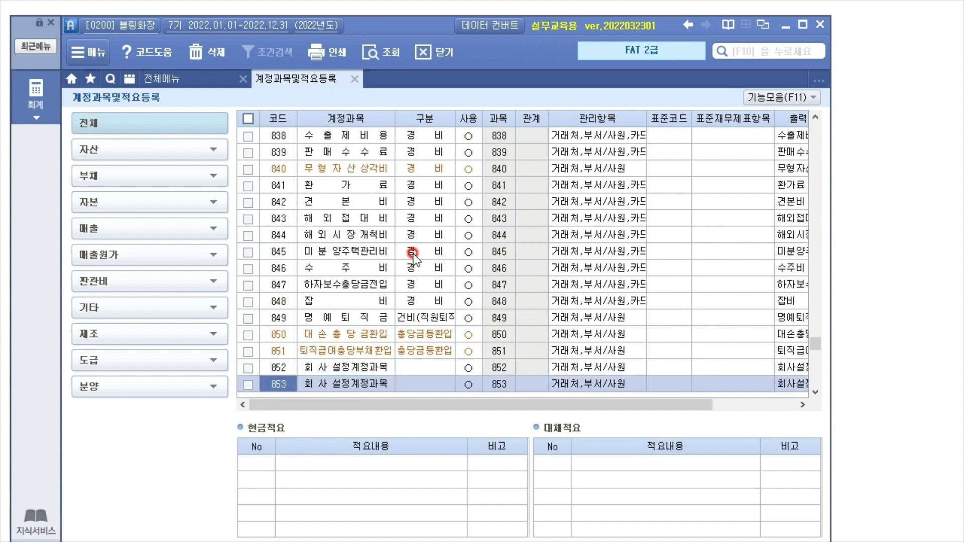
pyautogui.write('150')
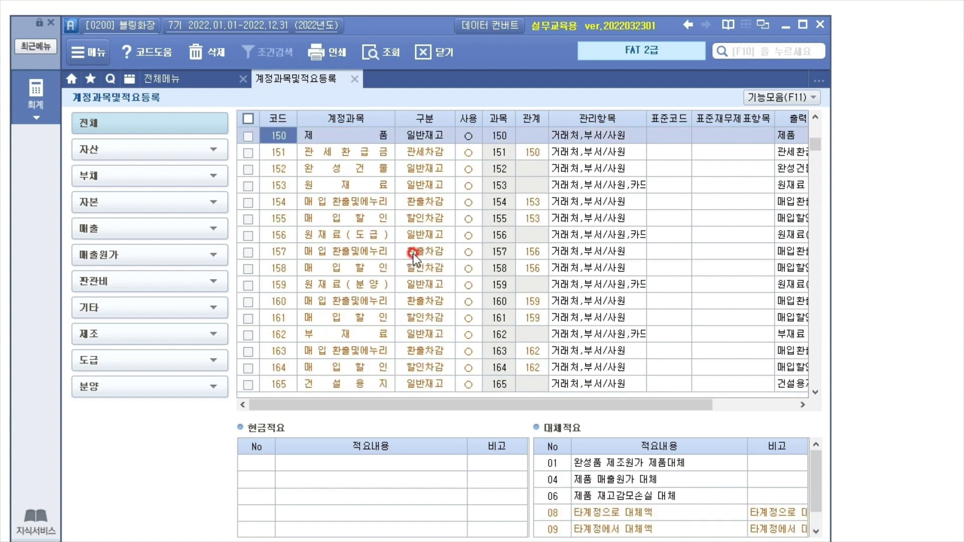
pyautogui.write('260')
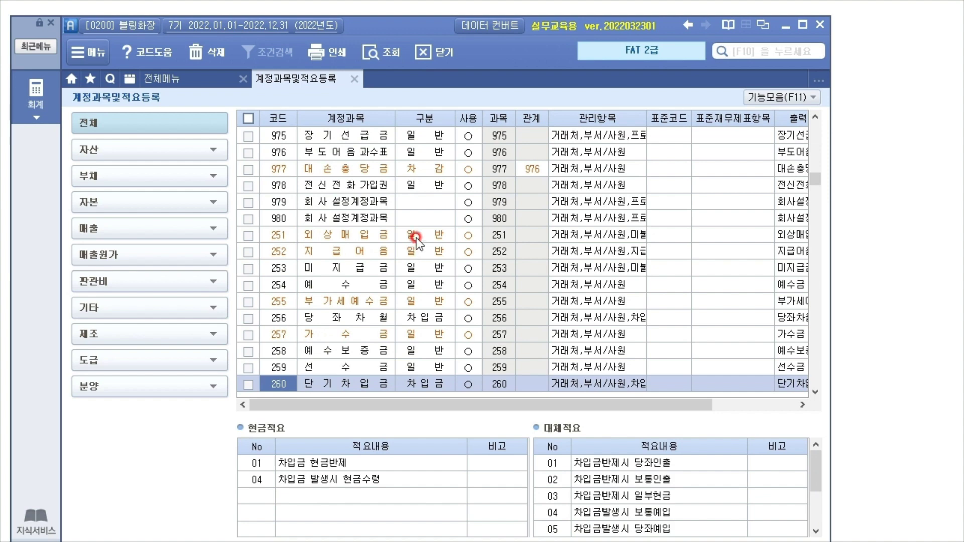
# Step: Find account code 853 in the full account list and rename it 위탁수수료
pyautogui.click(273, 272)
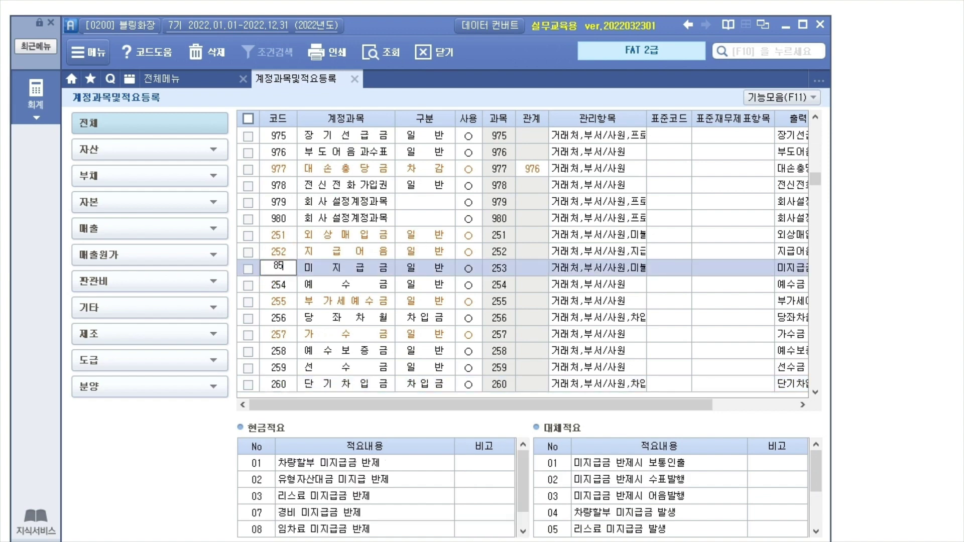
pyautogui.write('853')
pyautogui.scroll(-5, 317, 246)
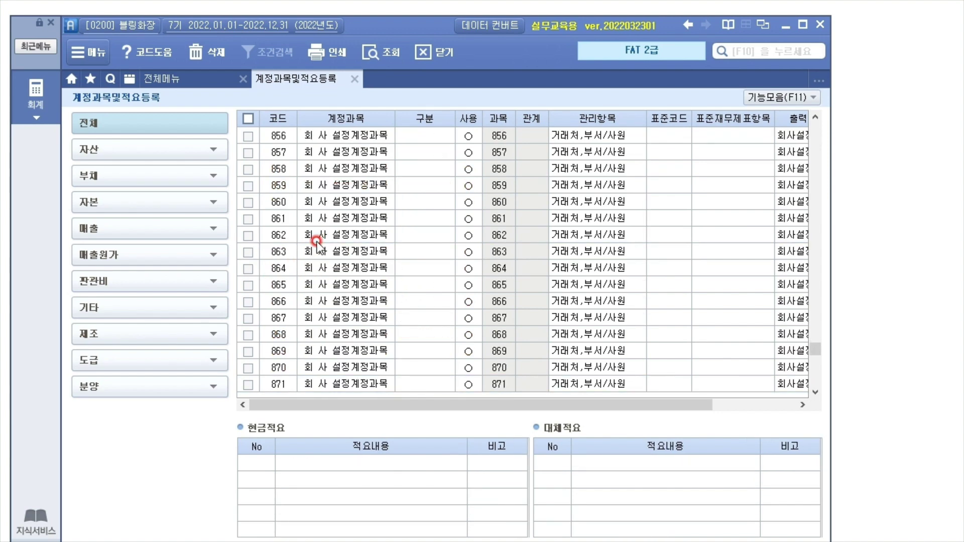
pyautogui.scroll(2, 317, 246)
pyautogui.click(324, 234)
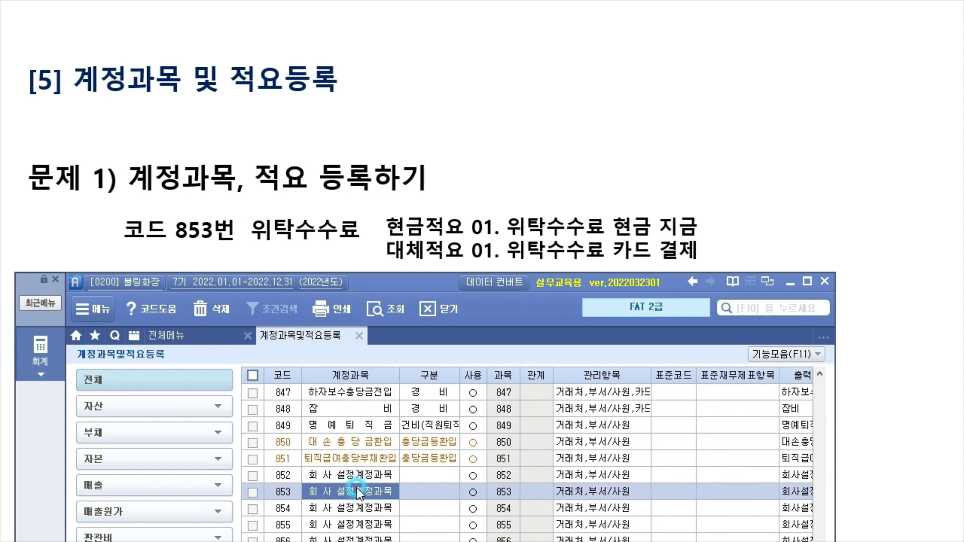
pyautogui.write('위탁수수료')
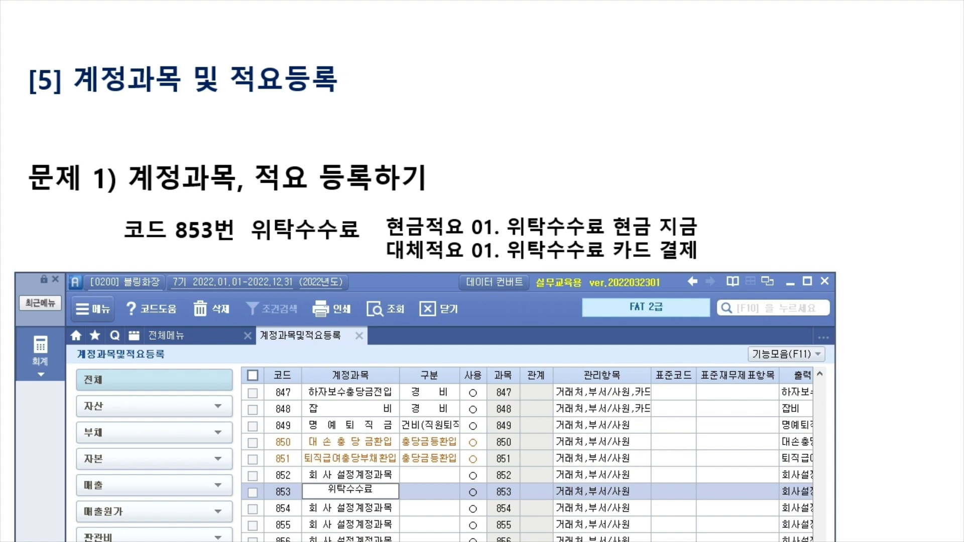
pyautogui.click(357, 487)
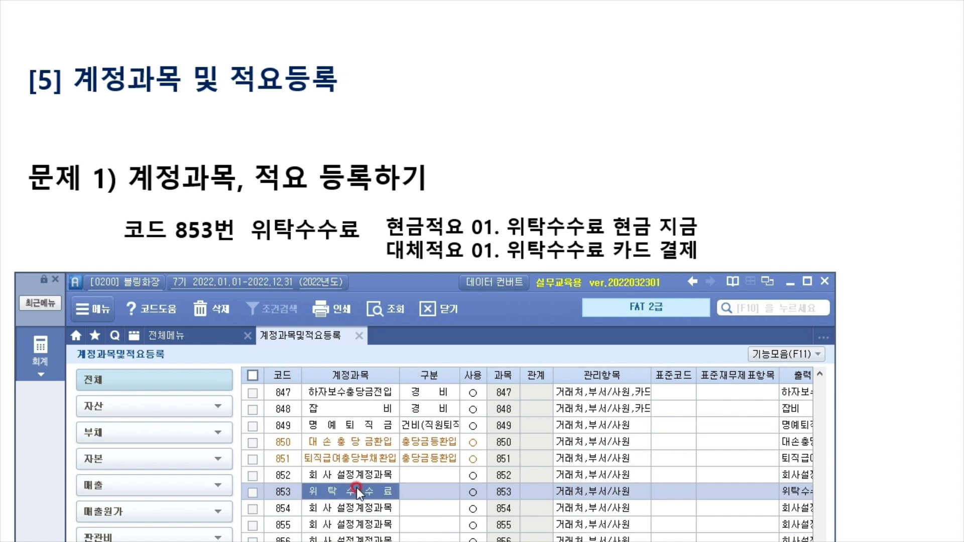
# Step: Set the 구분 of account 853 위탁수수료 to 경비
pyautogui.click(423, 493)
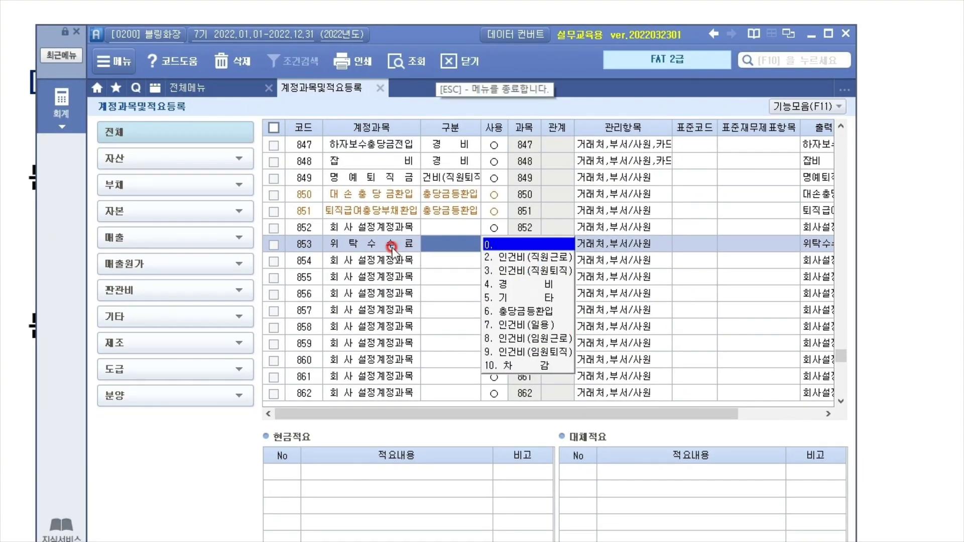
pyautogui.click(509, 285)
pyautogui.press('Return')
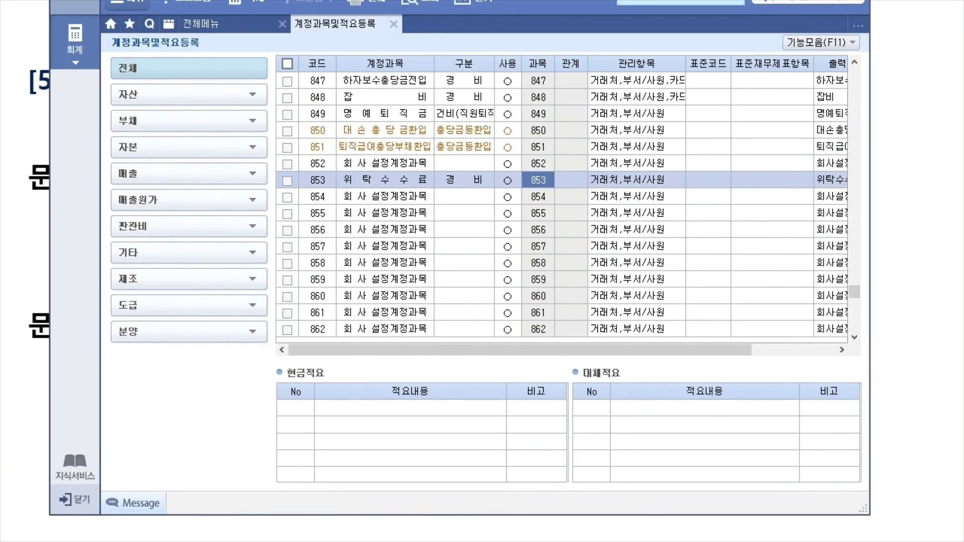
# Step: Register cash memo (현금적요) 01 for account 853 with the text 위탁수수료 현금지급
pyautogui.click(306, 277)
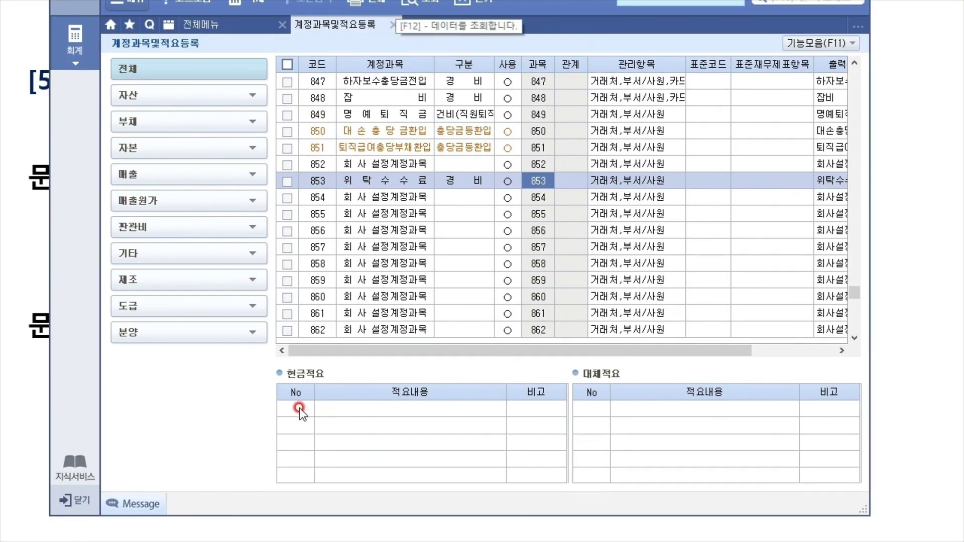
pyautogui.click(594, 408)
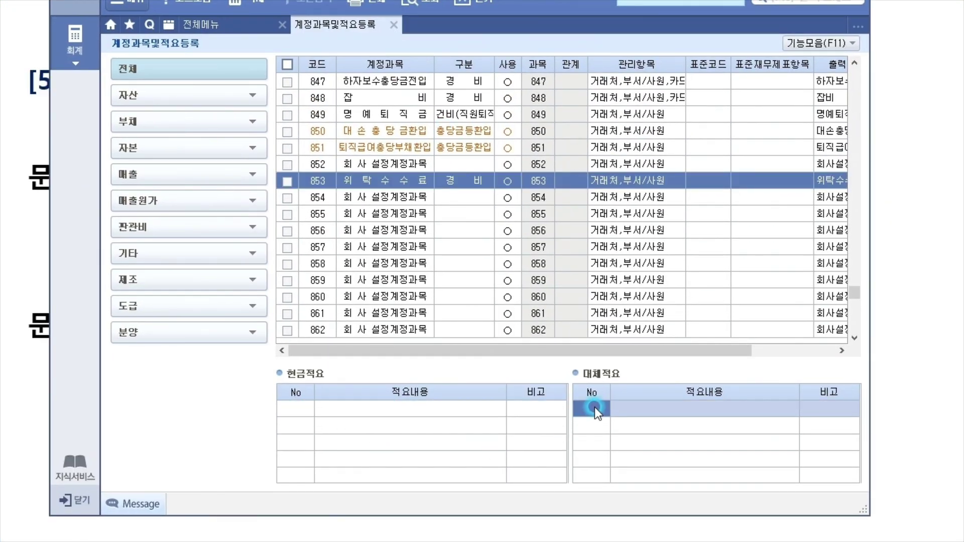
pyautogui.click(301, 409)
pyautogui.click(586, 408)
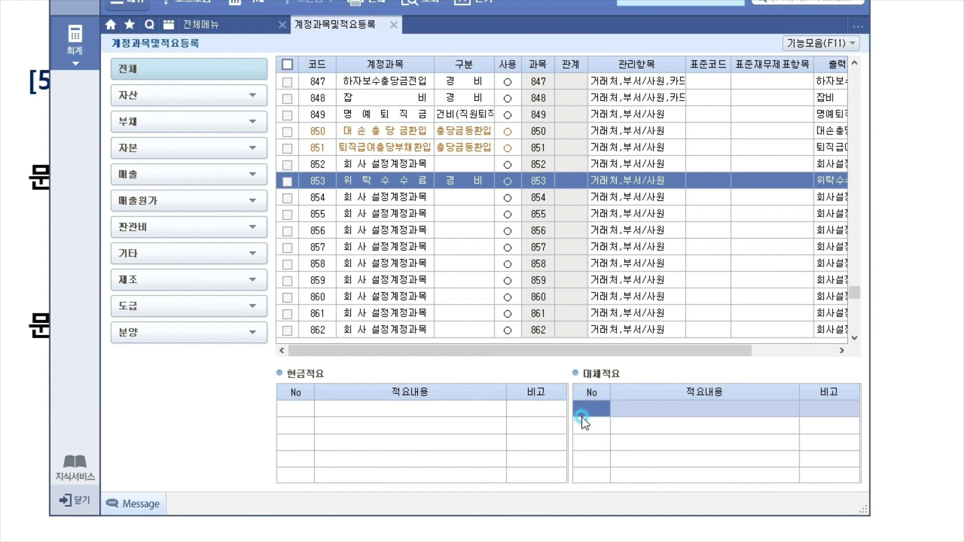
pyautogui.click(300, 409)
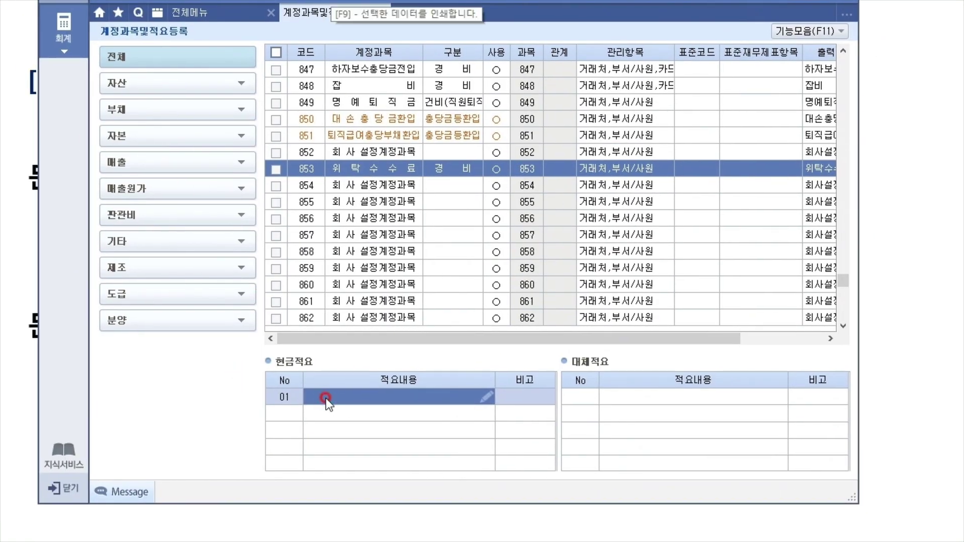
pyautogui.write('ㅊ')
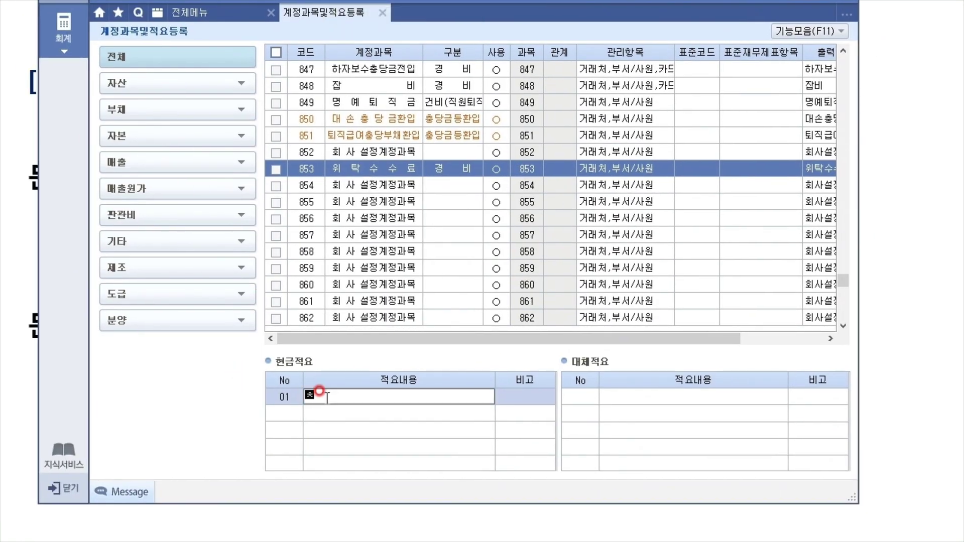
pyautogui.write('위타')
pyautogui.write('탁수수료 현')
pyautogui.write('금')
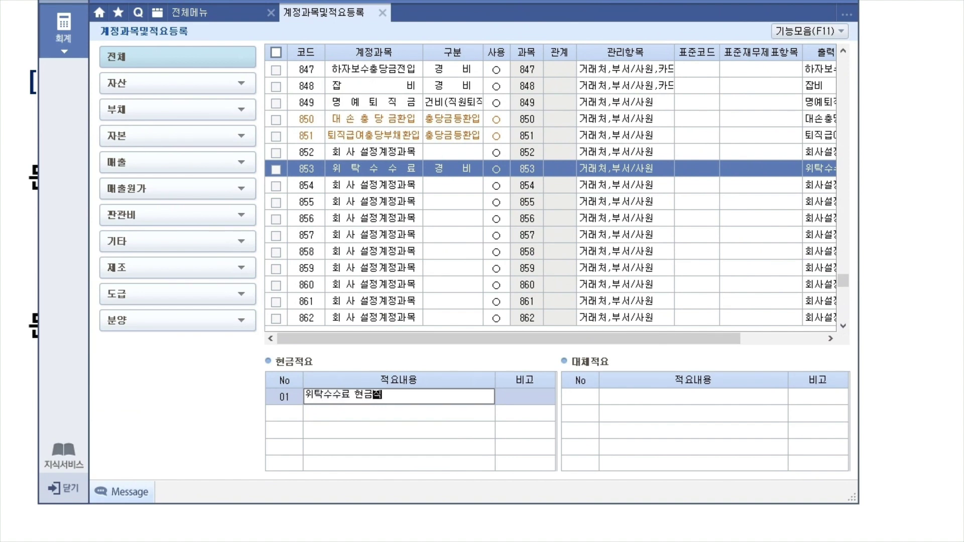
pyautogui.write('지급')
pyautogui.press('Return')
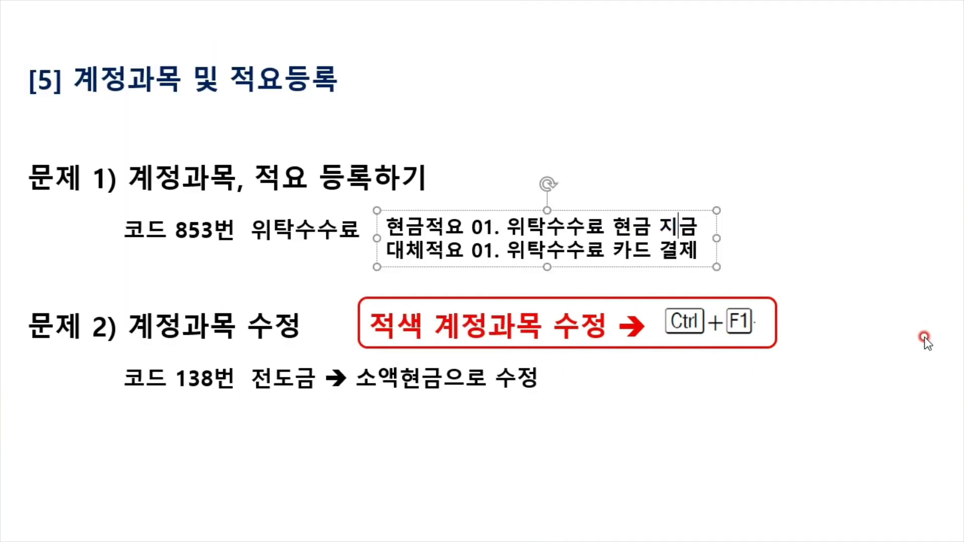
# Step: Correct the last word of the slide's 현금적요 line to 지급, and switch back to the accounting program
pyautogui.hotkey('shift', 'Right')
pyautogui.write('급')
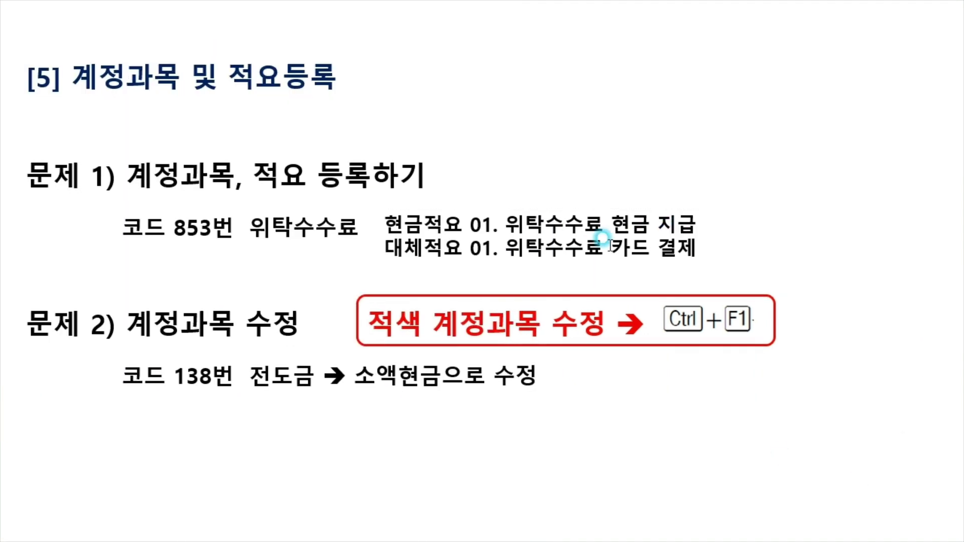
pyautogui.hotkey('alt', 'Tab')
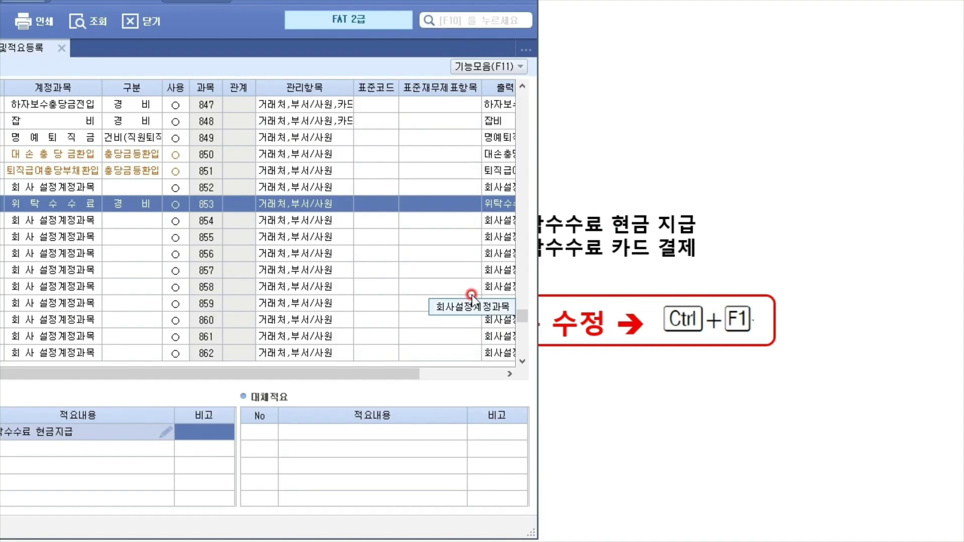
# Step: Register transfer memo (대체적요) 01 for account 853 with the text 위탁수수료 카드결제
pyautogui.click(259, 432)
pyautogui.write('1')
pyautogui.press('Return')
pyautogui.write('이')
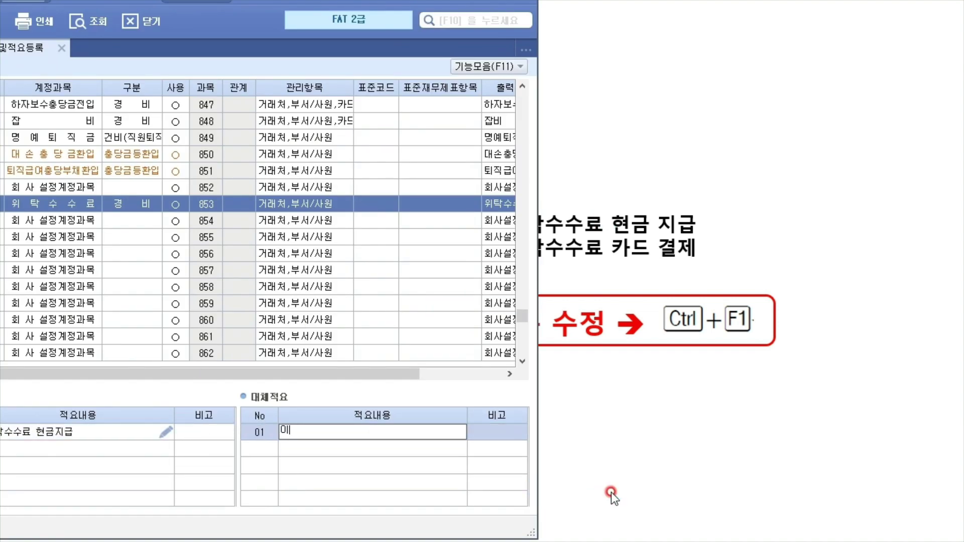
pyautogui.write('체탁수수료 카드결제')
pyautogui.press('Return')
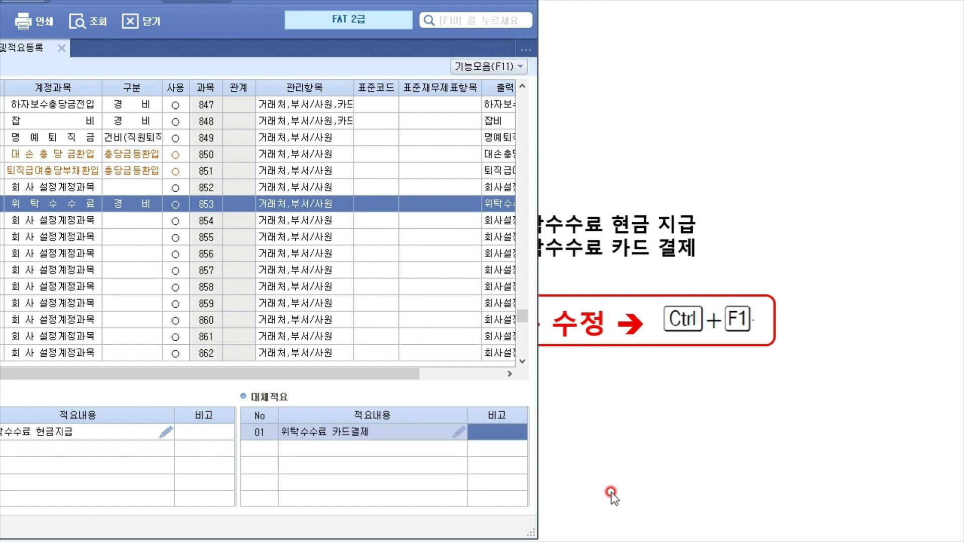
# Step: Correct the spacing of account 853's memos to 위탁수수료 카드 결제 for the transfer memo and 위탁수수료 현금 지급 for the cash memo
pyautogui.click(332, 425)
pyautogui.click(332, 426)
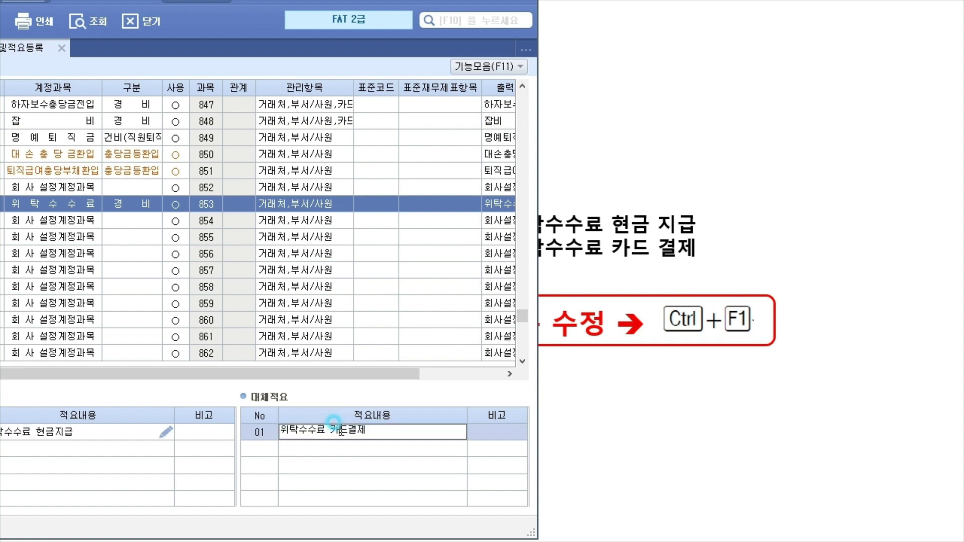
pyautogui.click(369, 460)
pyautogui.click(70, 436)
pyautogui.click(52, 429)
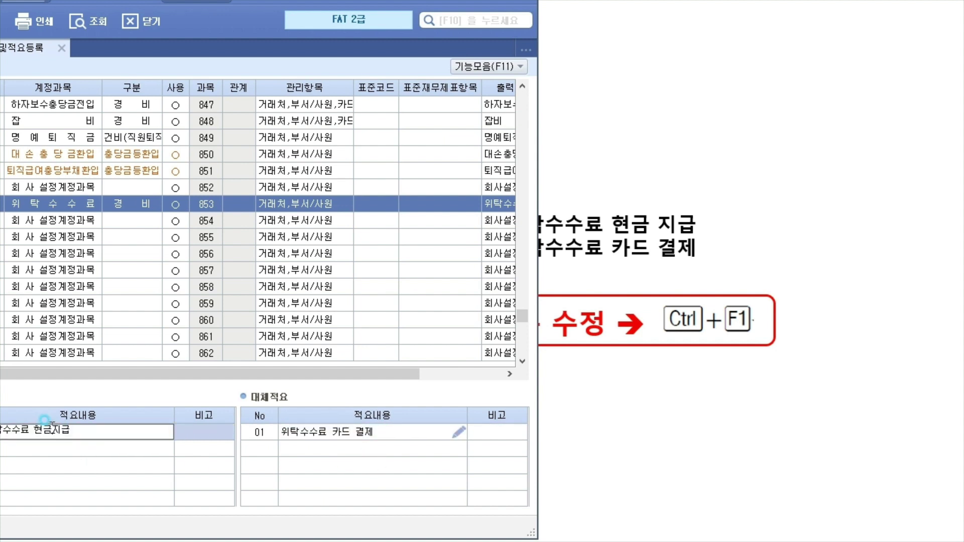
pyautogui.click(86, 430)
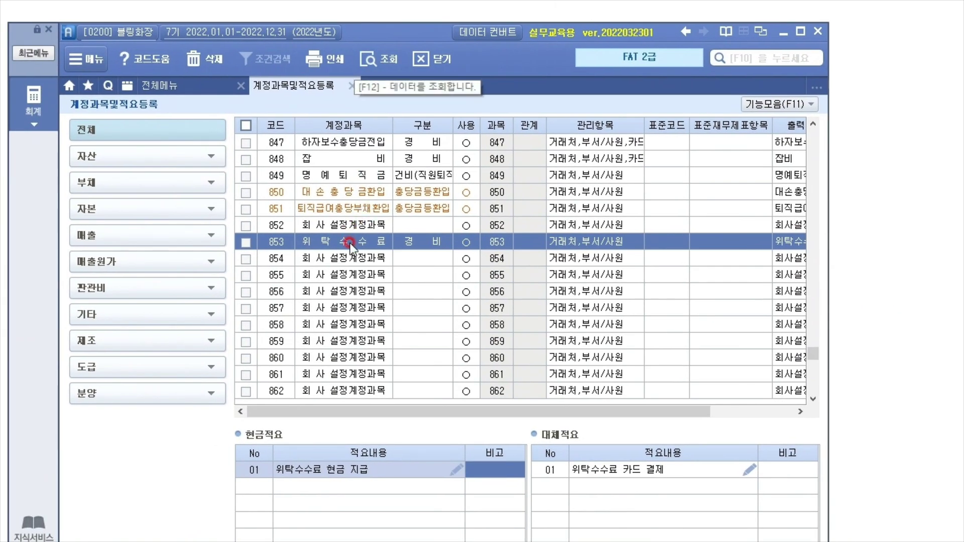
pyautogui.click(339, 472)
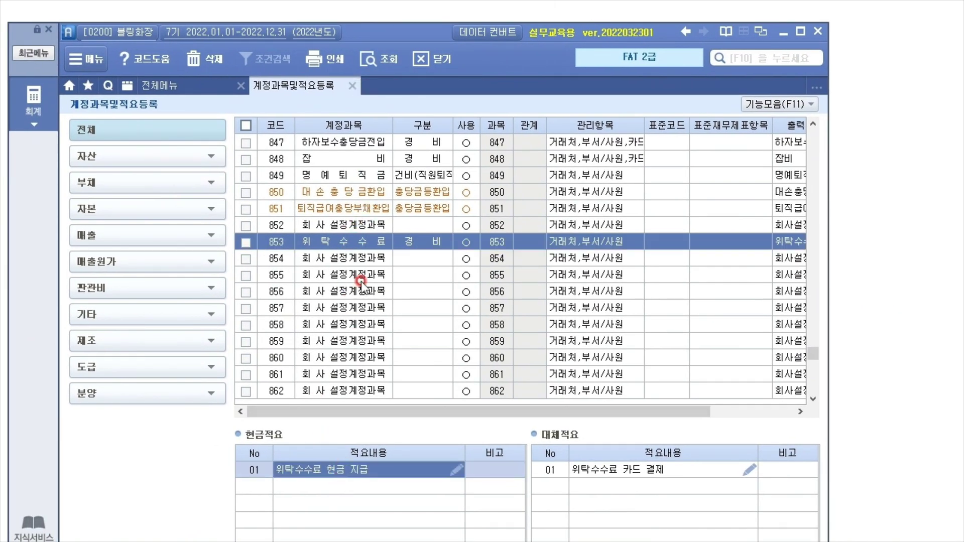
pyautogui.click(368, 239)
pyautogui.click(319, 475)
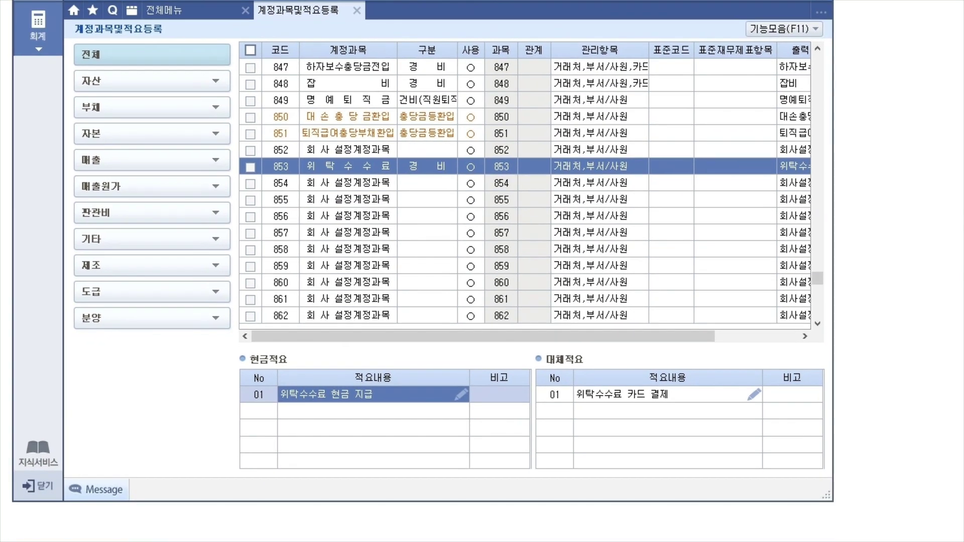
# Step: Go to account 138 전도금, select its name, and reposition the program window to compare it with problem 2 on the slide
pyautogui.click(334, 186)
pyautogui.click(346, 171)
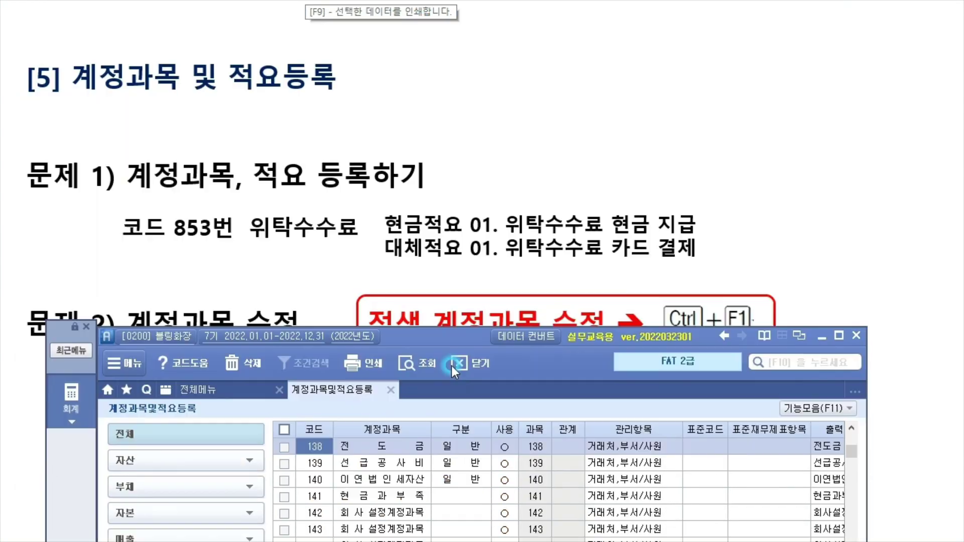
pyautogui.moveTo(451, 365); pyautogui.dragTo(404, 378)
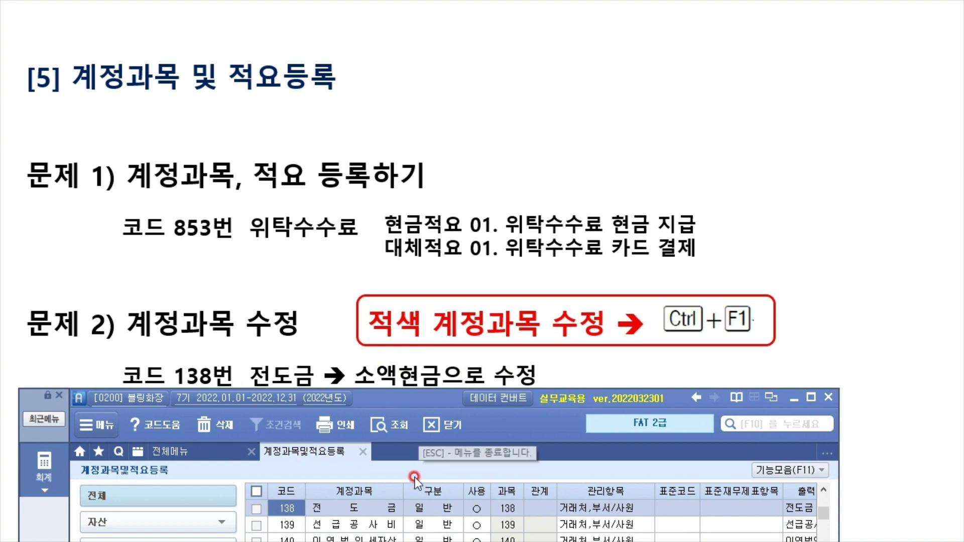
pyautogui.click(373, 505)
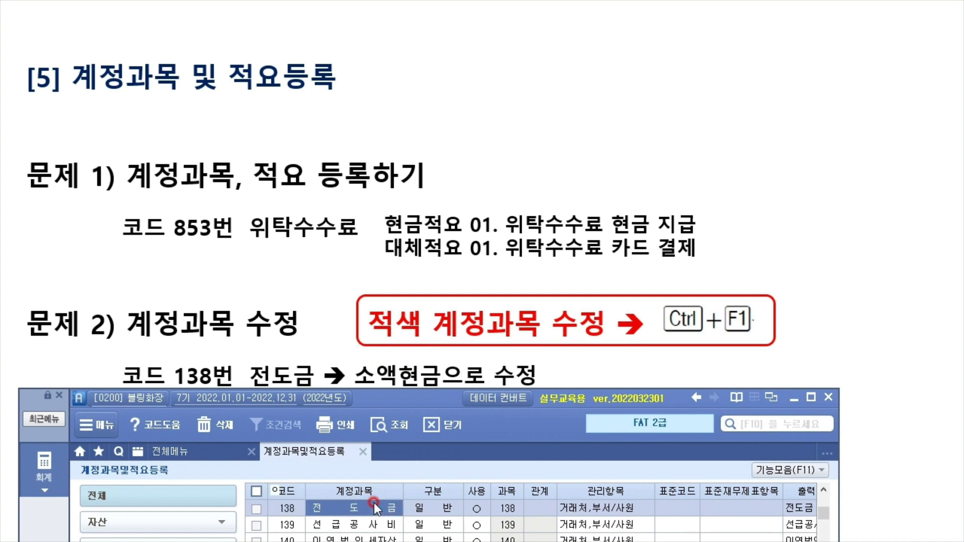
pyautogui.moveTo(405, 394); pyautogui.dragTo(422, 35)
# Step: Overwrite the name of account 140 이연법인세자산 with the test text ㄴㄴㄹㅇㄴㅇㄴ
pyautogui.click(382, 198)
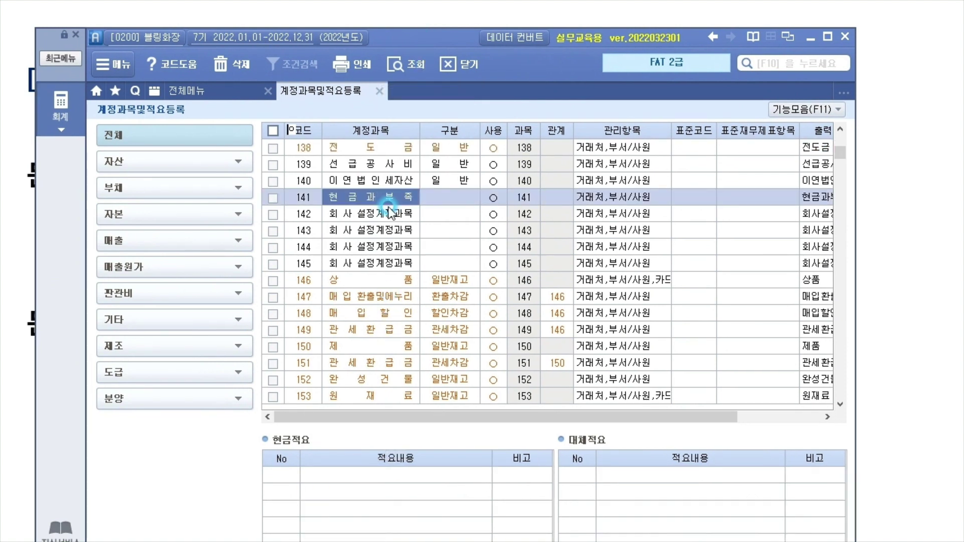
pyautogui.click(397, 180)
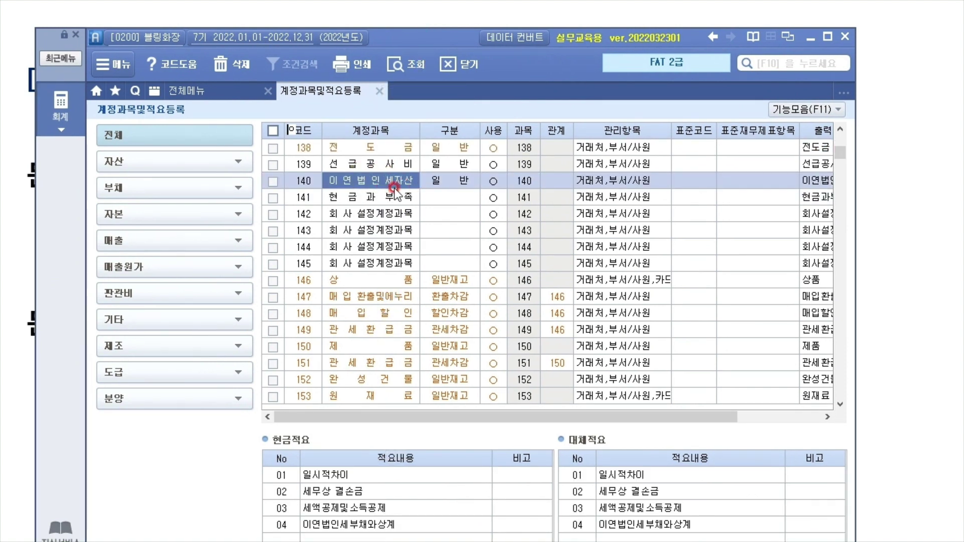
pyautogui.write('ㄴㄴㄹㅇㄴㅇㄴ')
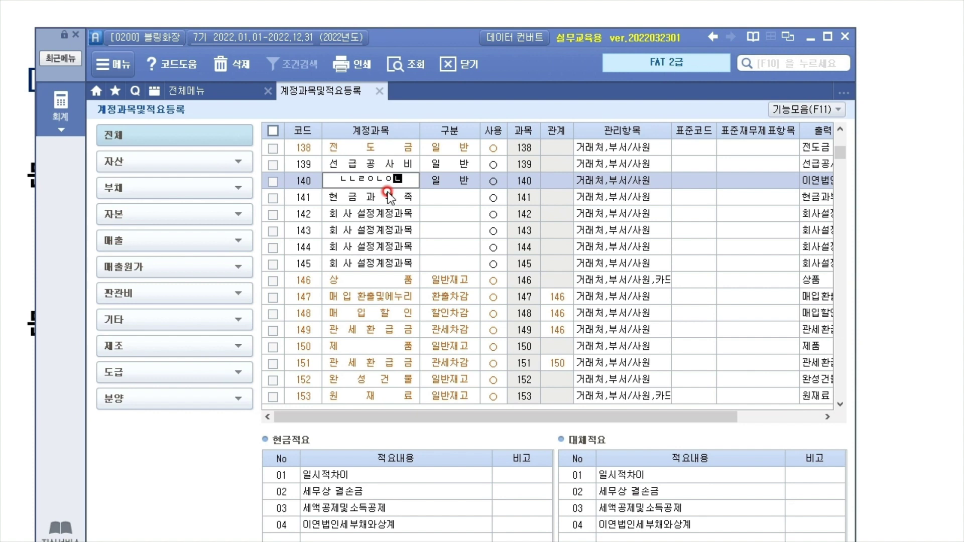
pyautogui.press('Return')
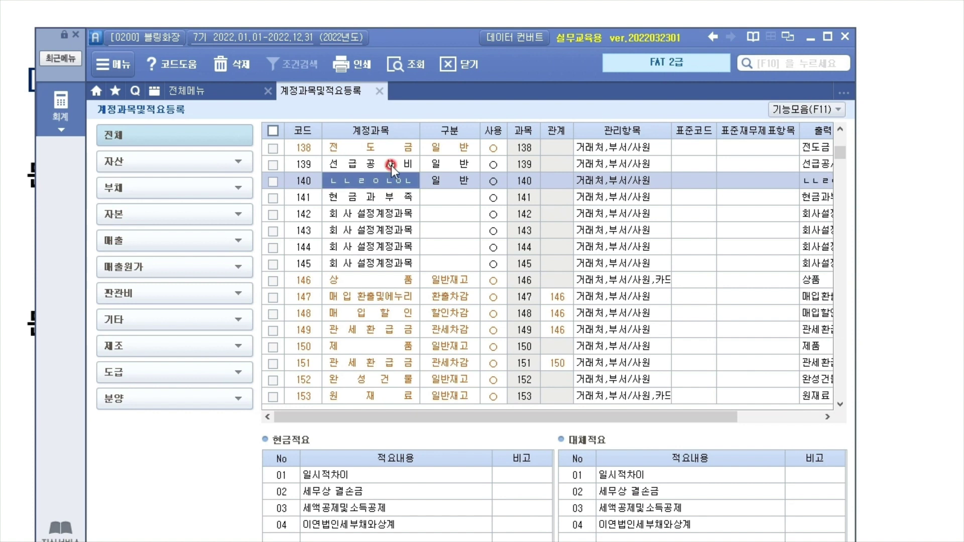
pyautogui.click(394, 148)
pyautogui.click(383, 197)
pyautogui.click(381, 183)
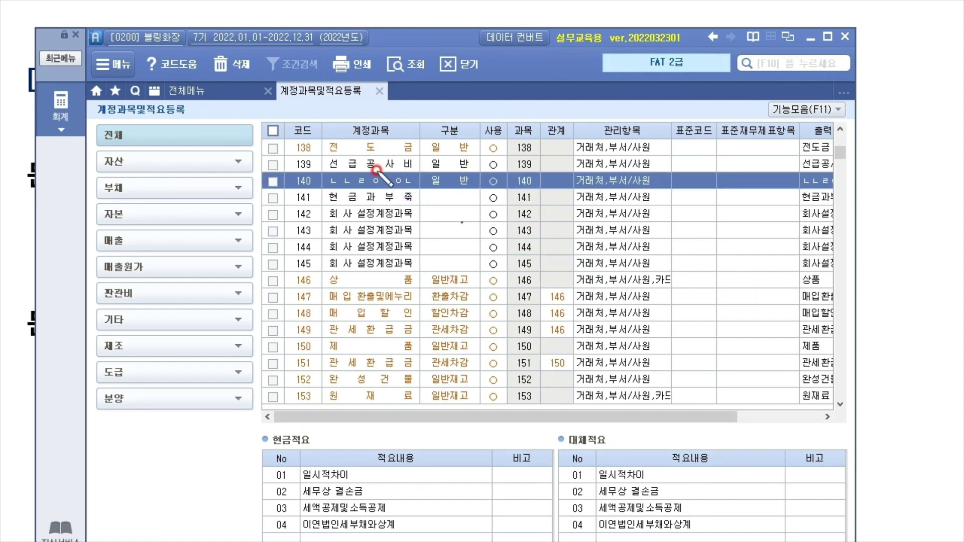
pyautogui.moveTo(295, 156)
pyautogui.mouseDown()
pyautogui.moveTo(432, 152)
pyautogui.moveTo(397, 223)
pyautogui.moveTo(331, 202)
pyautogui.moveTo(378, 186)
pyautogui.moveTo(316, 223)
pyautogui.mouseUp()
pyautogui.moveTo(298, 155)
pyautogui.mouseDown()
pyautogui.moveTo(359, 133)
pyautogui.moveTo(430, 146)
pyautogui.moveTo(454, 103)
pyautogui.moveTo(433, 110)
pyautogui.mouseUp()
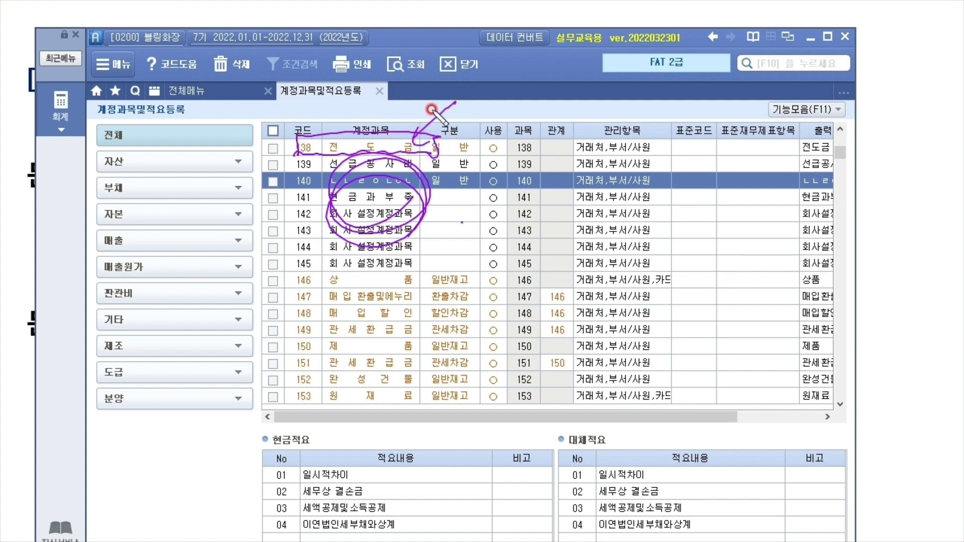
pyautogui.press('Escape')
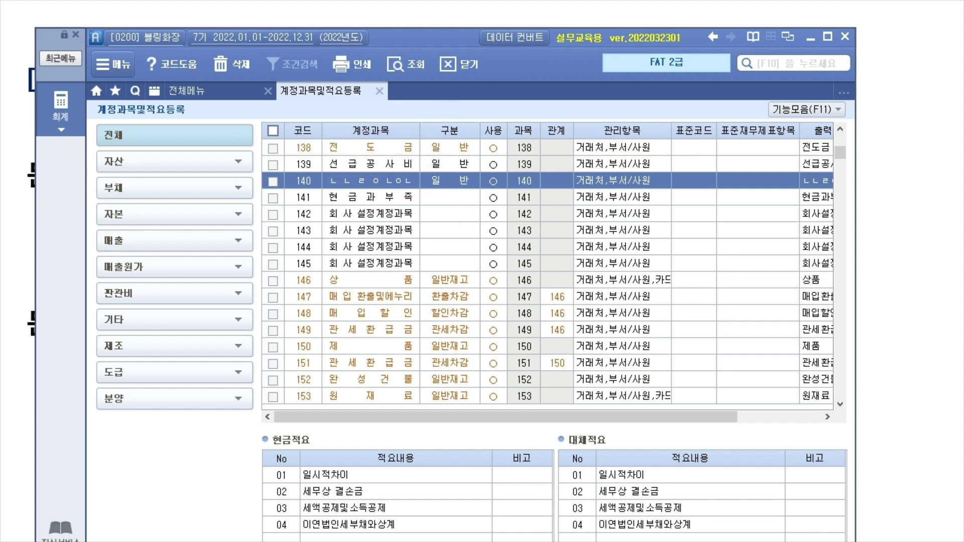
# Step: Unlock the name of the red account 138 전도금 for editing and rename it to 소액현금
pyautogui.click(355, 147)
pyautogui.moveTo(457, 40); pyautogui.dragTo(444, 411)
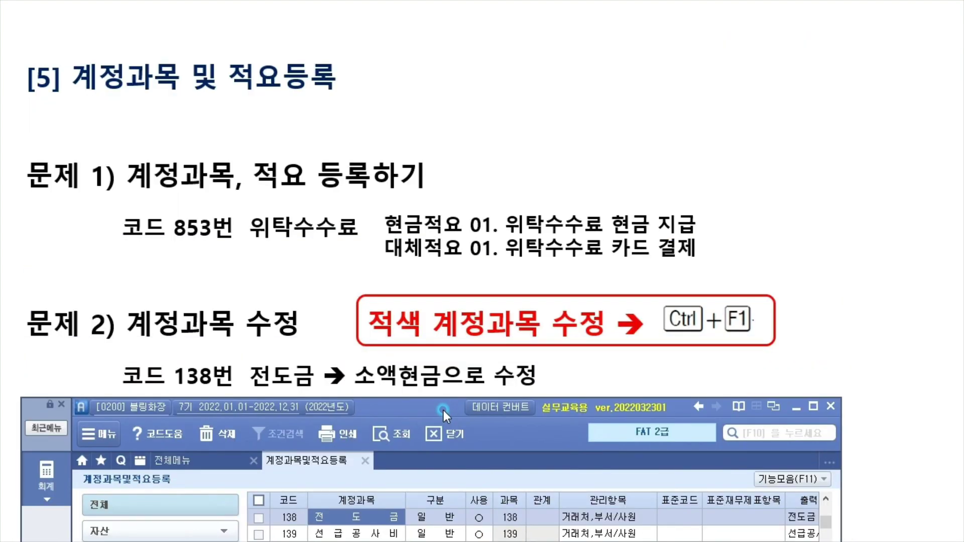
pyautogui.moveTo(444, 411); pyautogui.dragTo(449, 364)
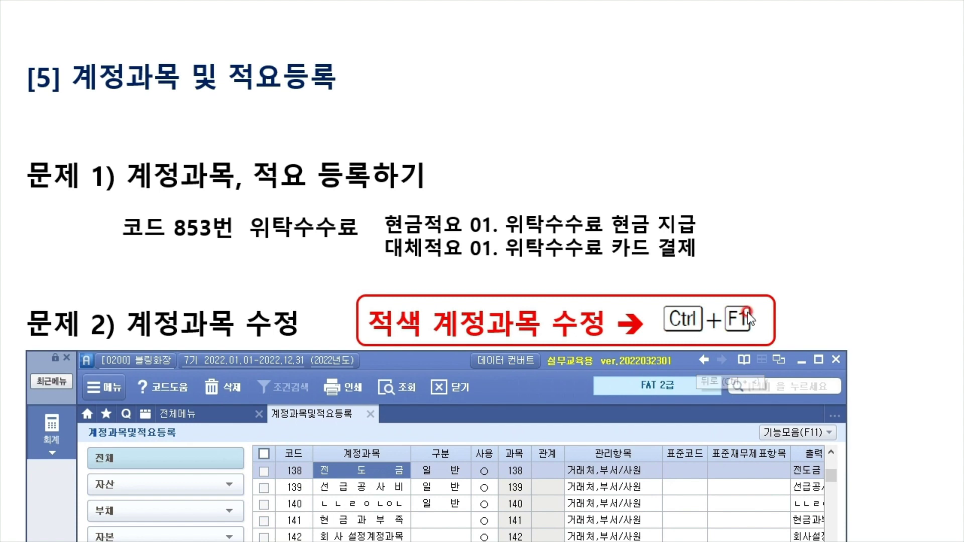
pyautogui.click(583, 277)
pyautogui.hotkey('alt', 'Tab')
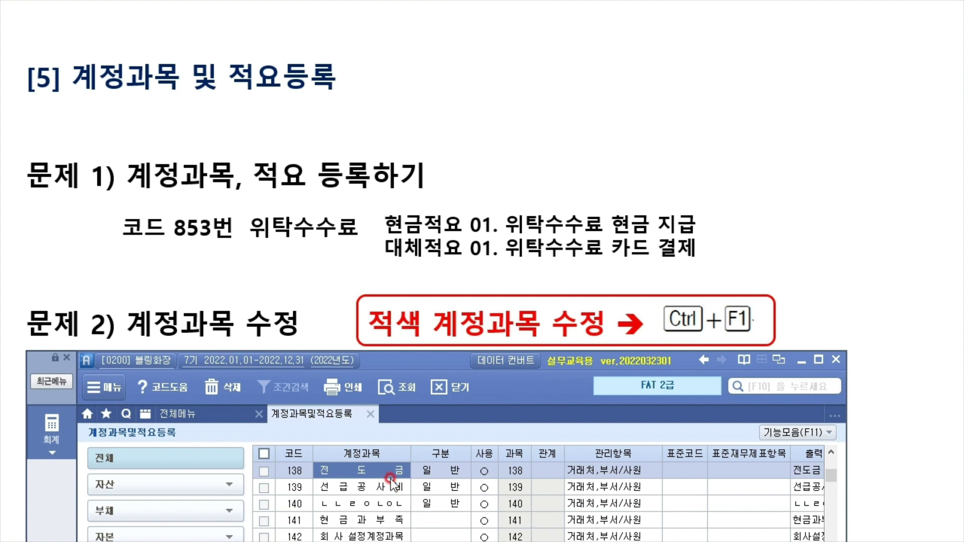
pyautogui.write('소액현')
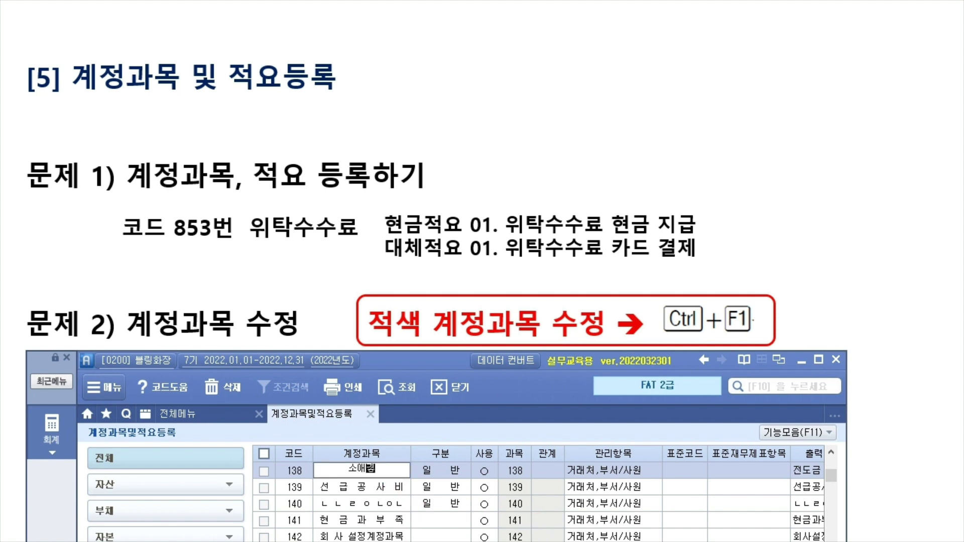
pyautogui.press('BackSpace')
pyautogui.write('현금')
pyautogui.press('Return')
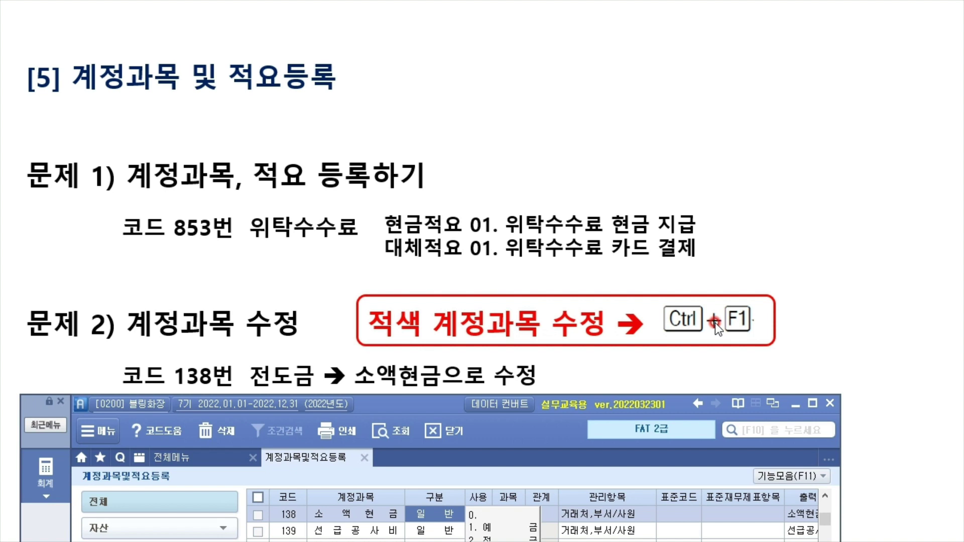
pyautogui.click(315, 517)
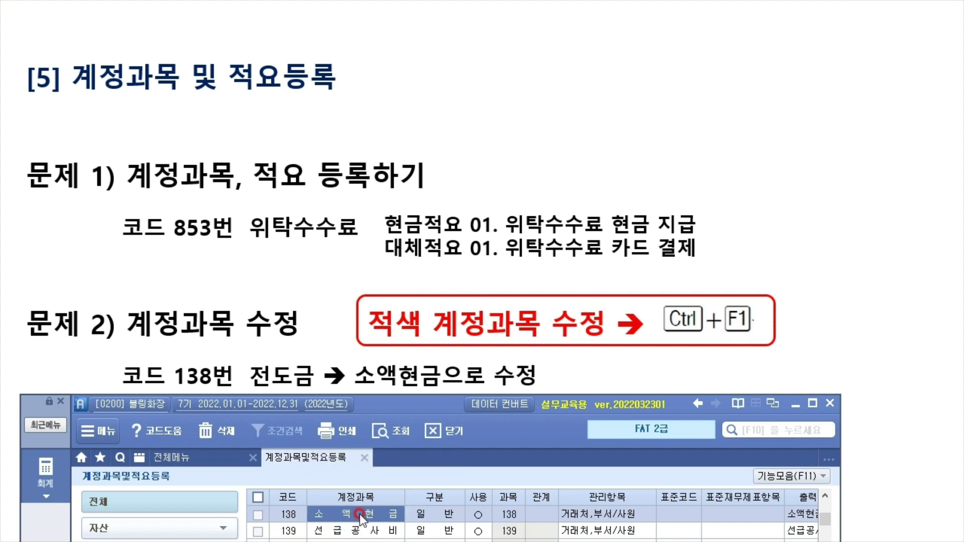
# Step: Reposition the program window to show the full account list, and open the 회계 module's overall menu
pyautogui.click(412, 409)
pyautogui.moveTo(429, 408); pyautogui.dragTo(421, 19)
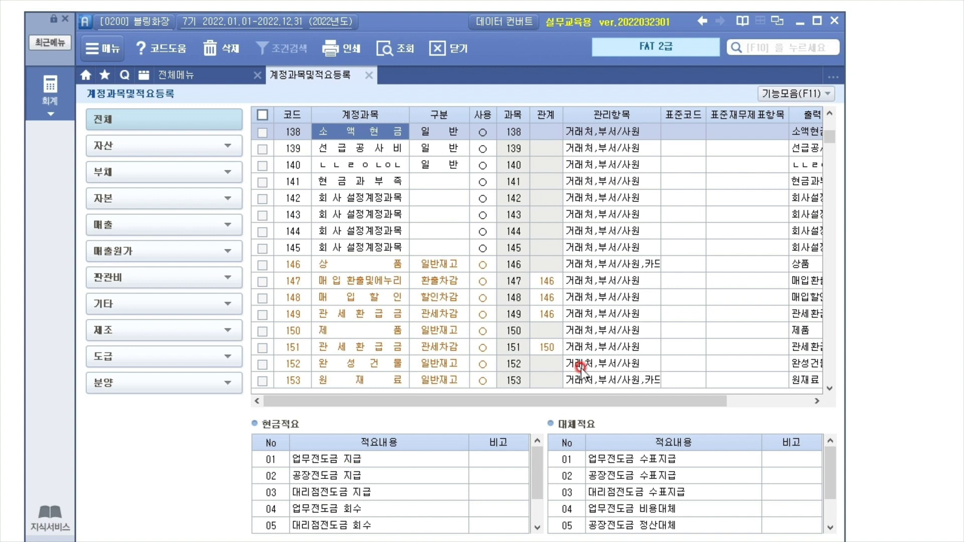
pyautogui.click(59, 103)
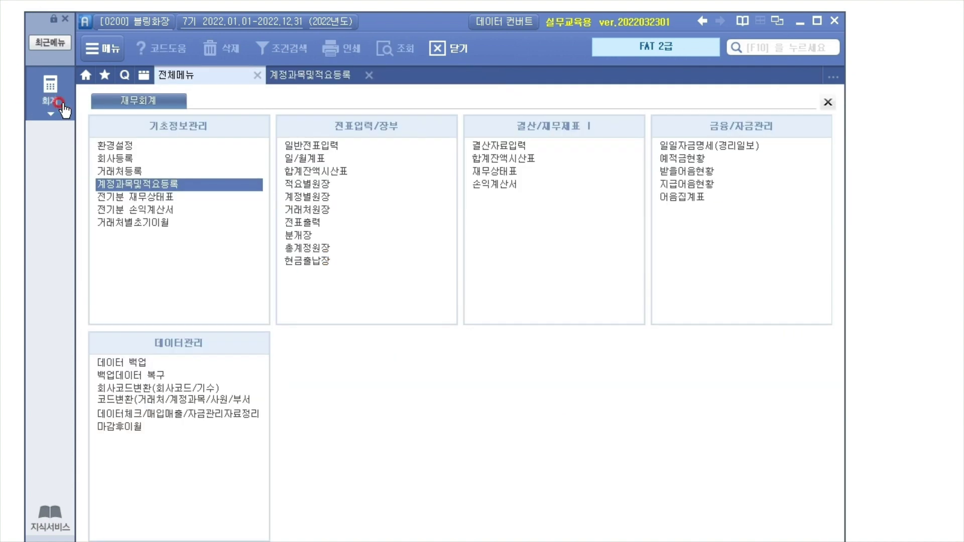